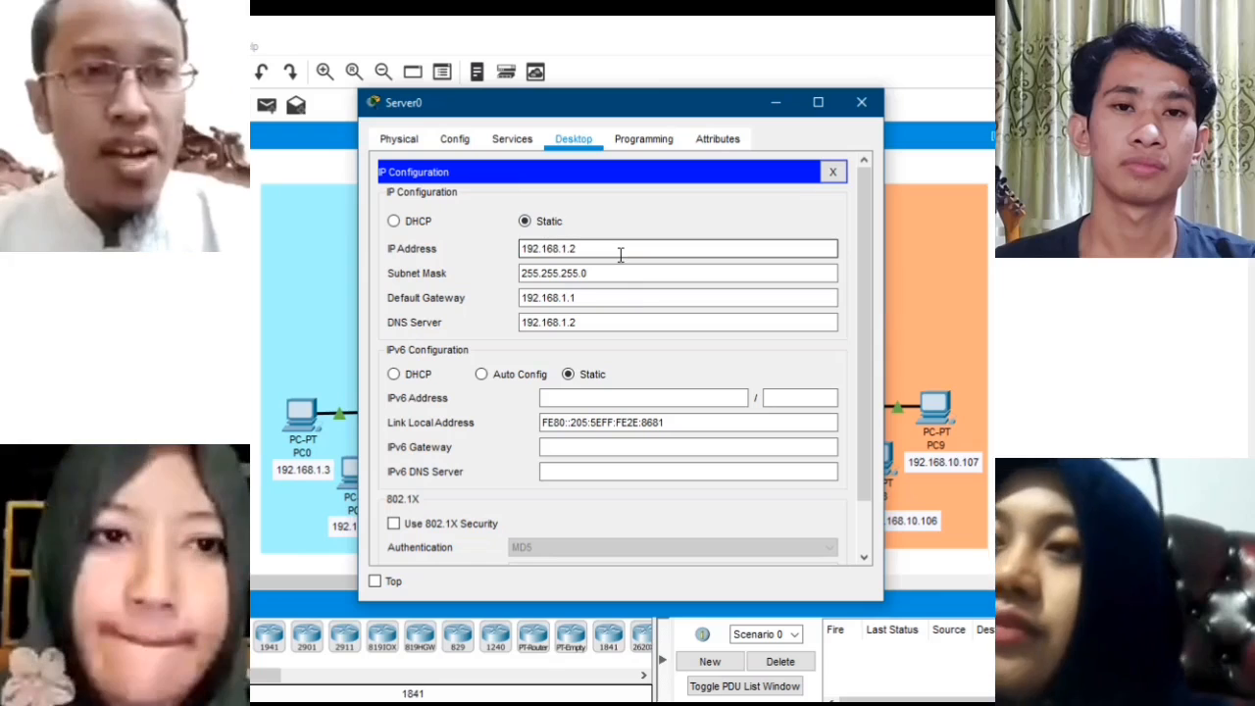
Review Server0's static IP configuration, including its subnet mask, default gateway and DNS server
{"action": "left_click", "coordinate": [627, 277]}
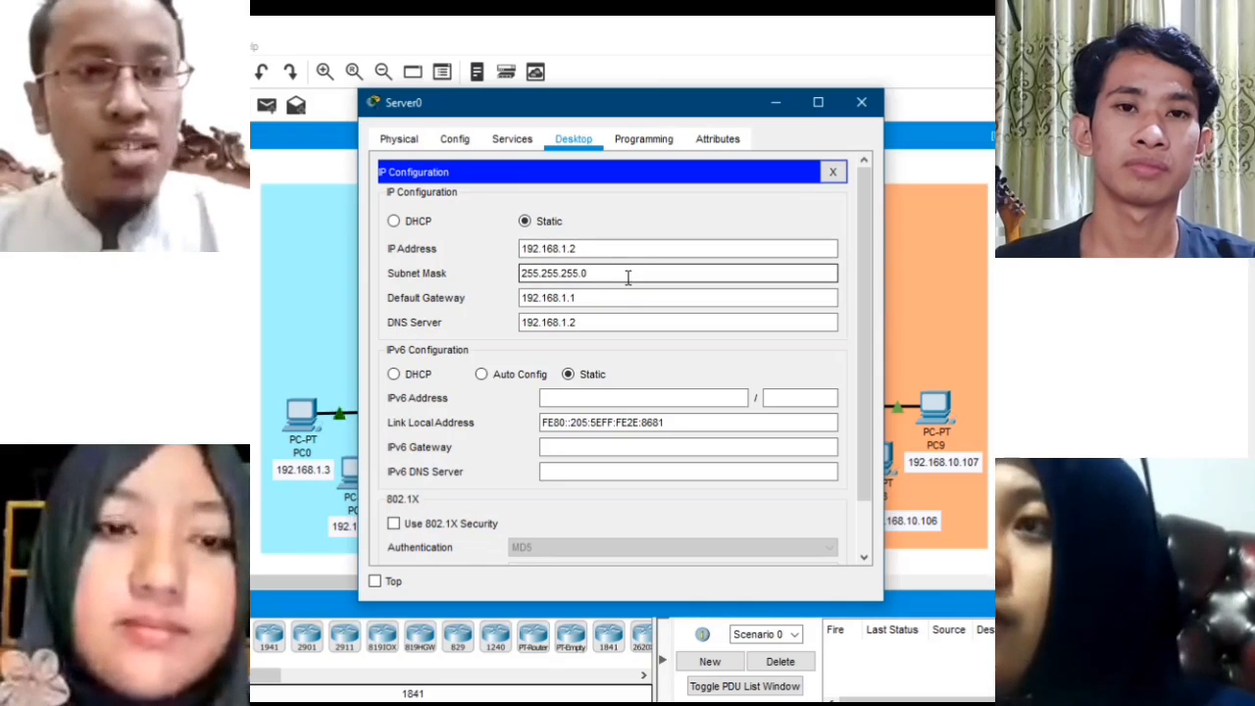
{"action": "left_click", "coordinate": [629, 300]}
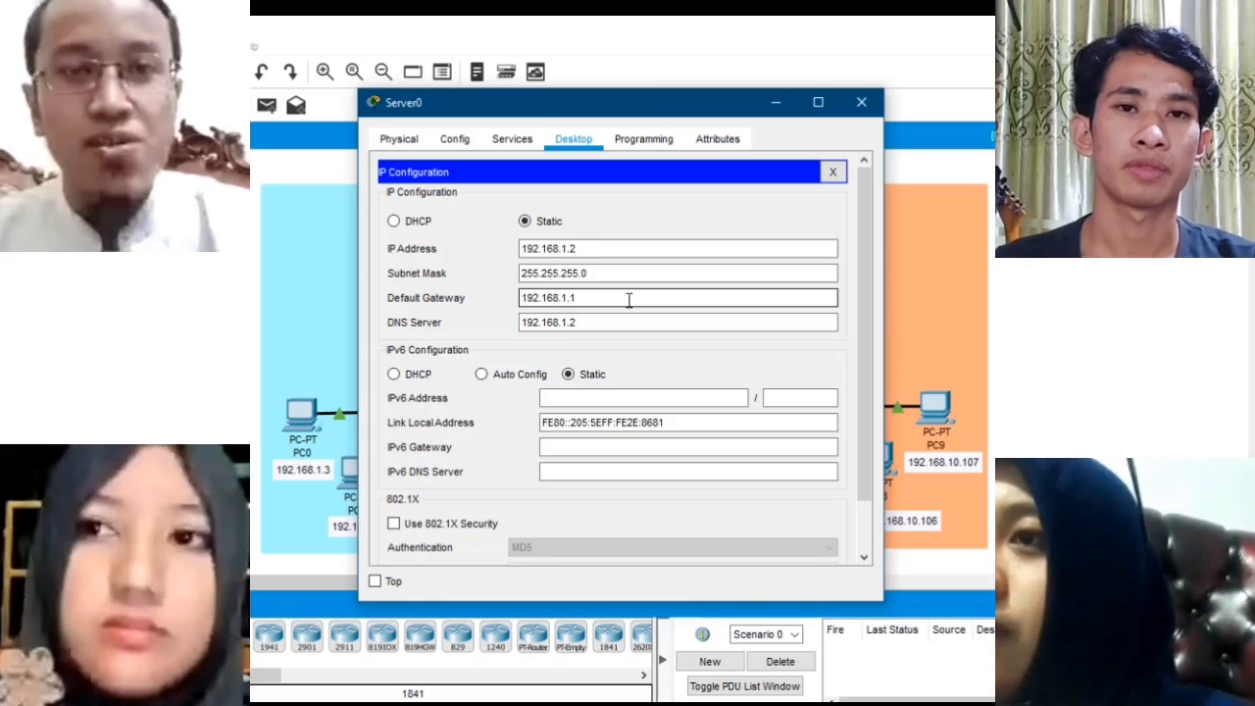
{"action": "left_click", "coordinate": [622, 325]}
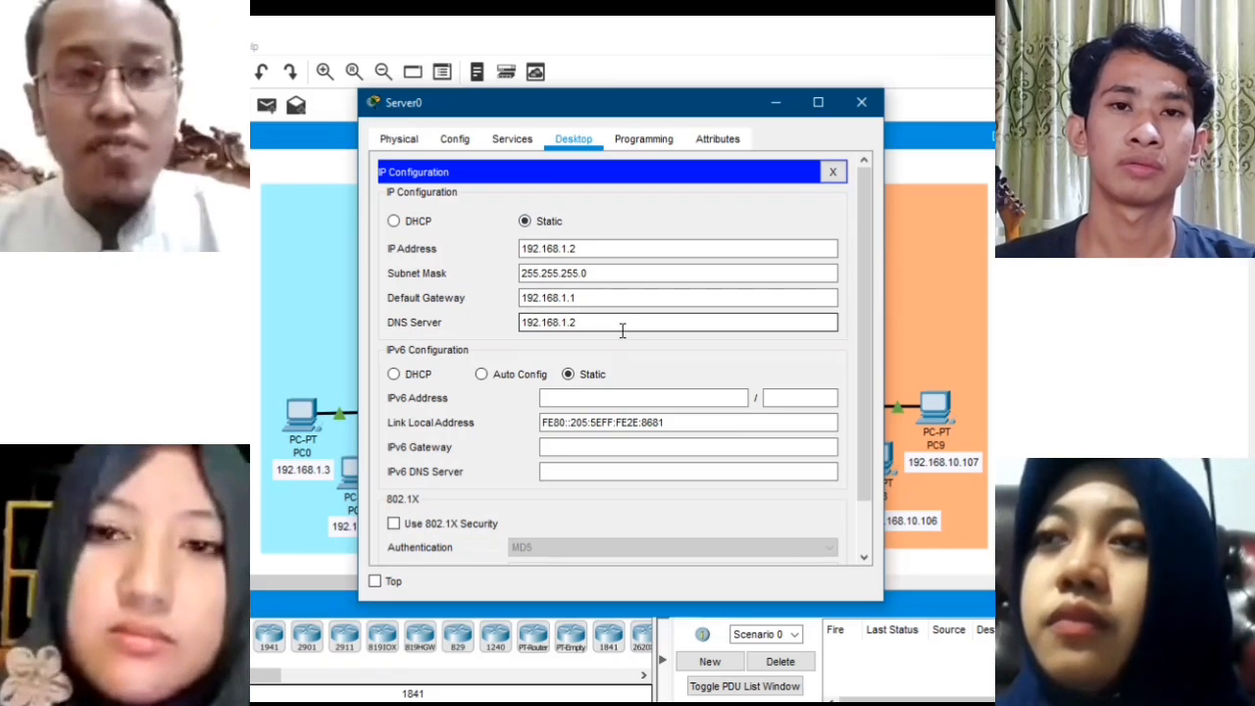
{"action": "left_click", "coordinate": [510, 142]}
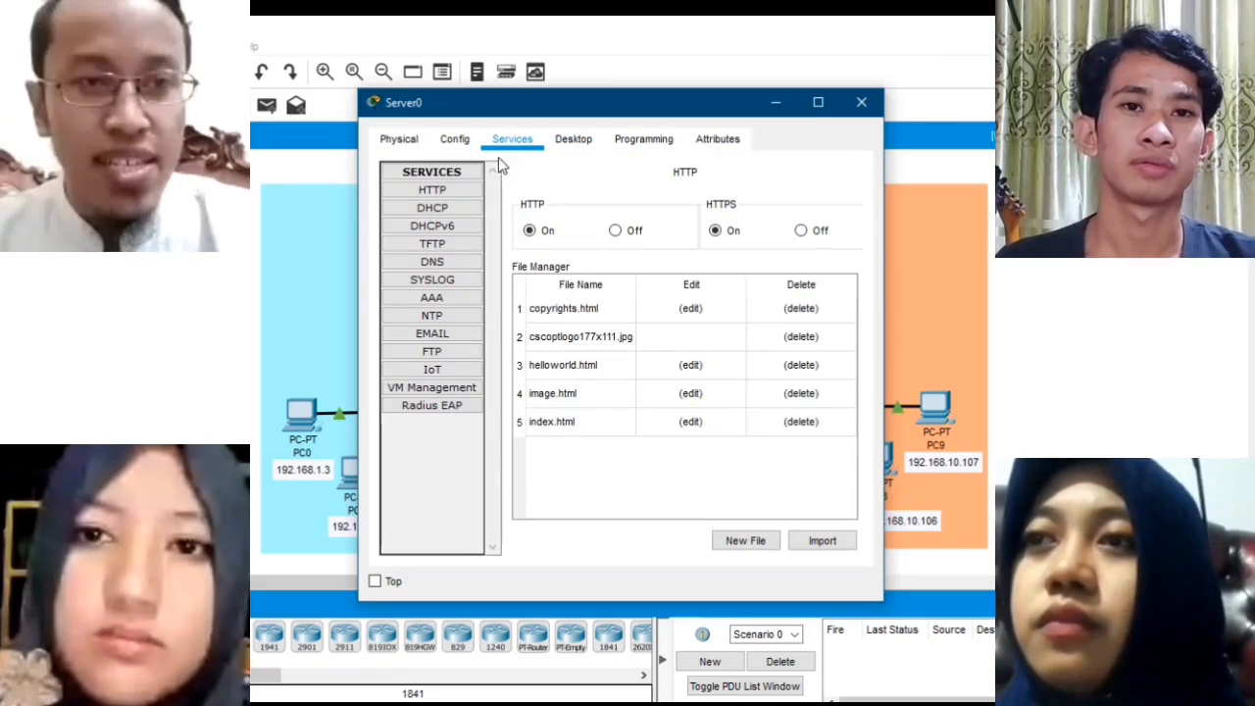
{"action": "left_click", "coordinate": [432, 263]}
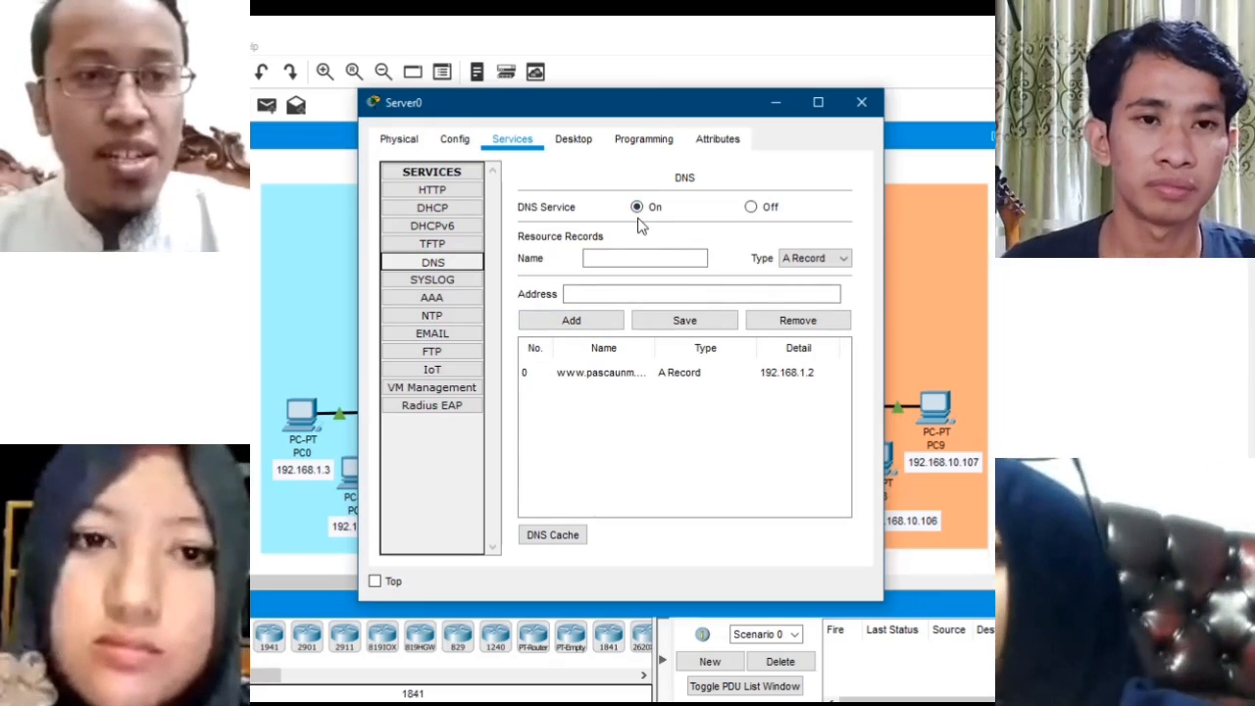
{"action": "left_click", "coordinate": [653, 375]}
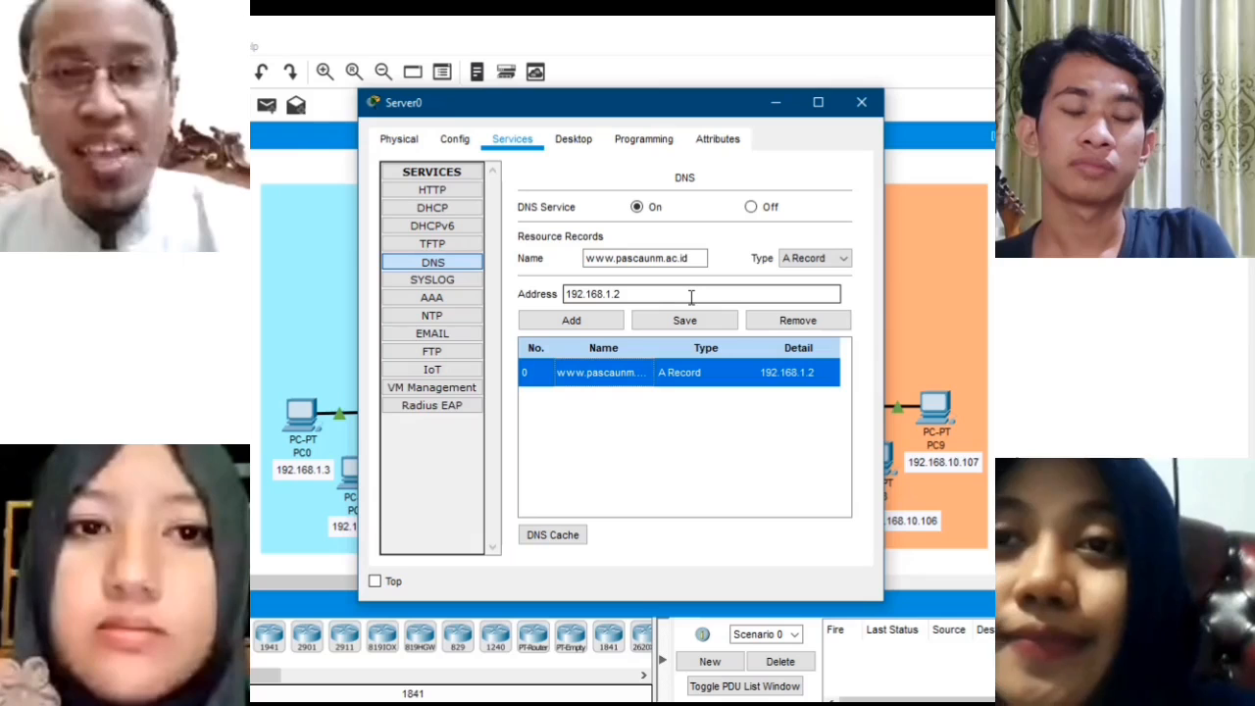
{"action": "left_click", "coordinate": [685, 322]}
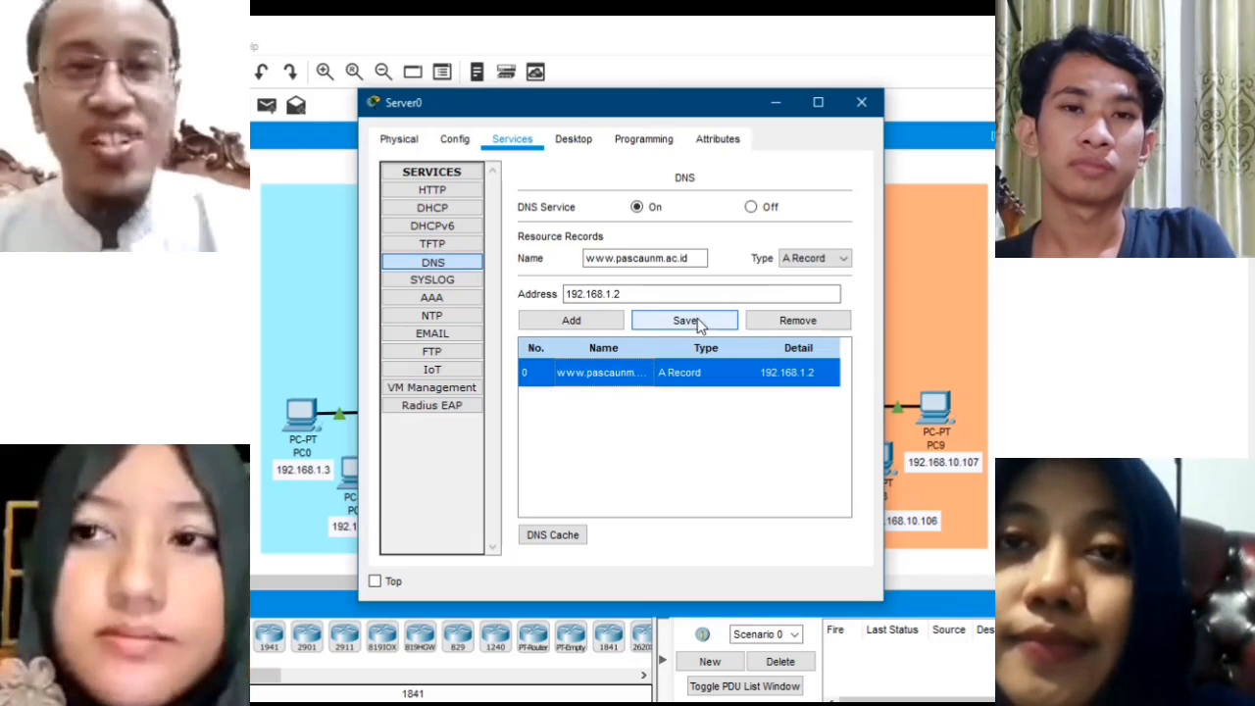
{"action": "left_click", "coordinate": [861, 103]}
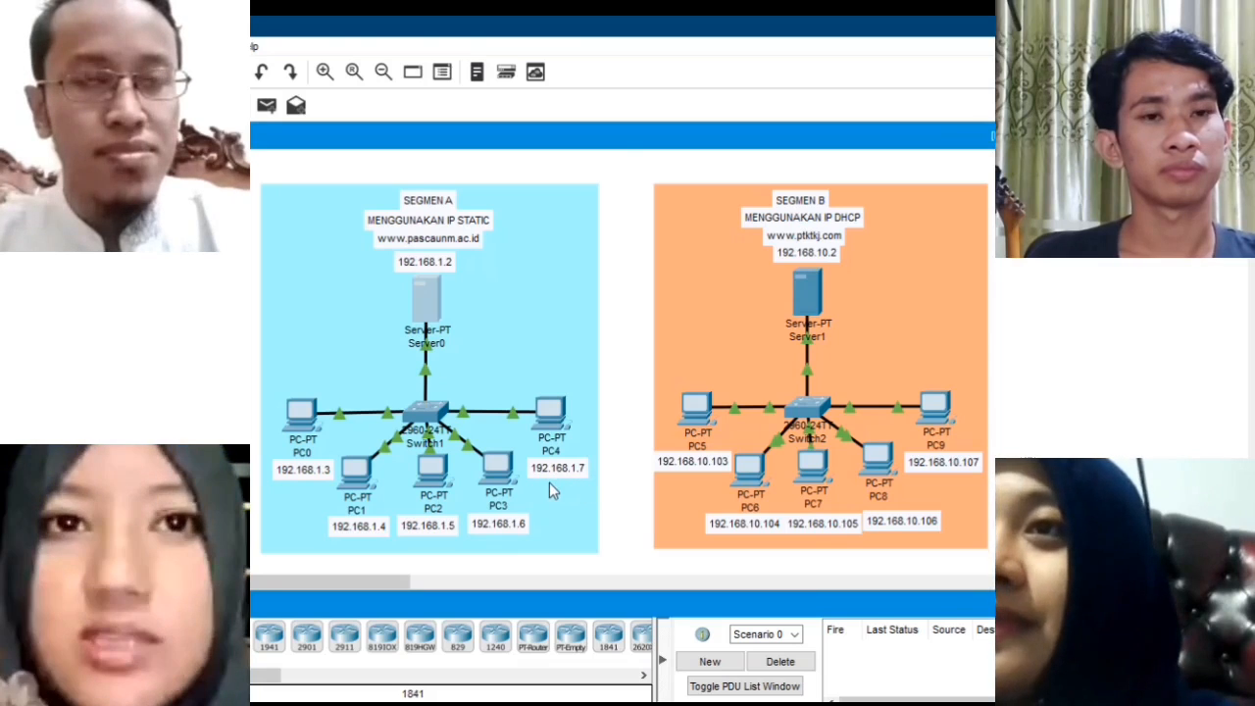
Inspect PC0's static IP configuration, including its default gateway and DNS server, and close its window
{"action": "left_click", "coordinate": [302, 429]}
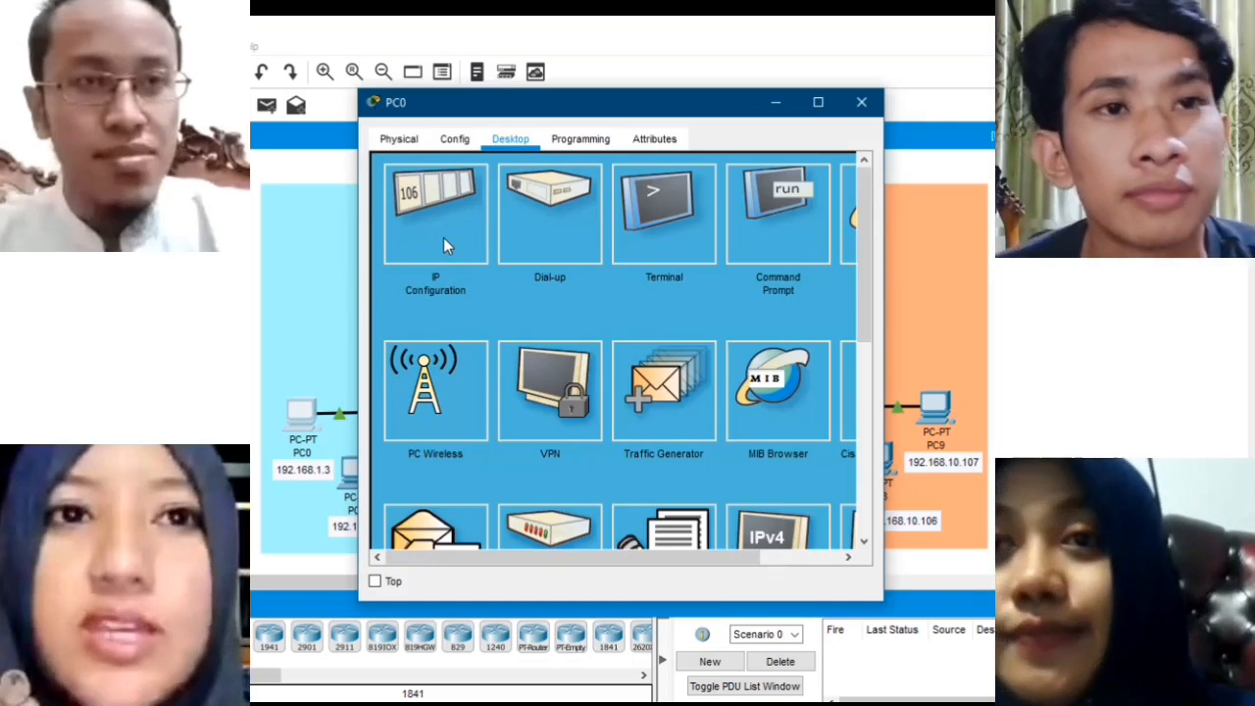
{"action": "left_click", "coordinate": [443, 243]}
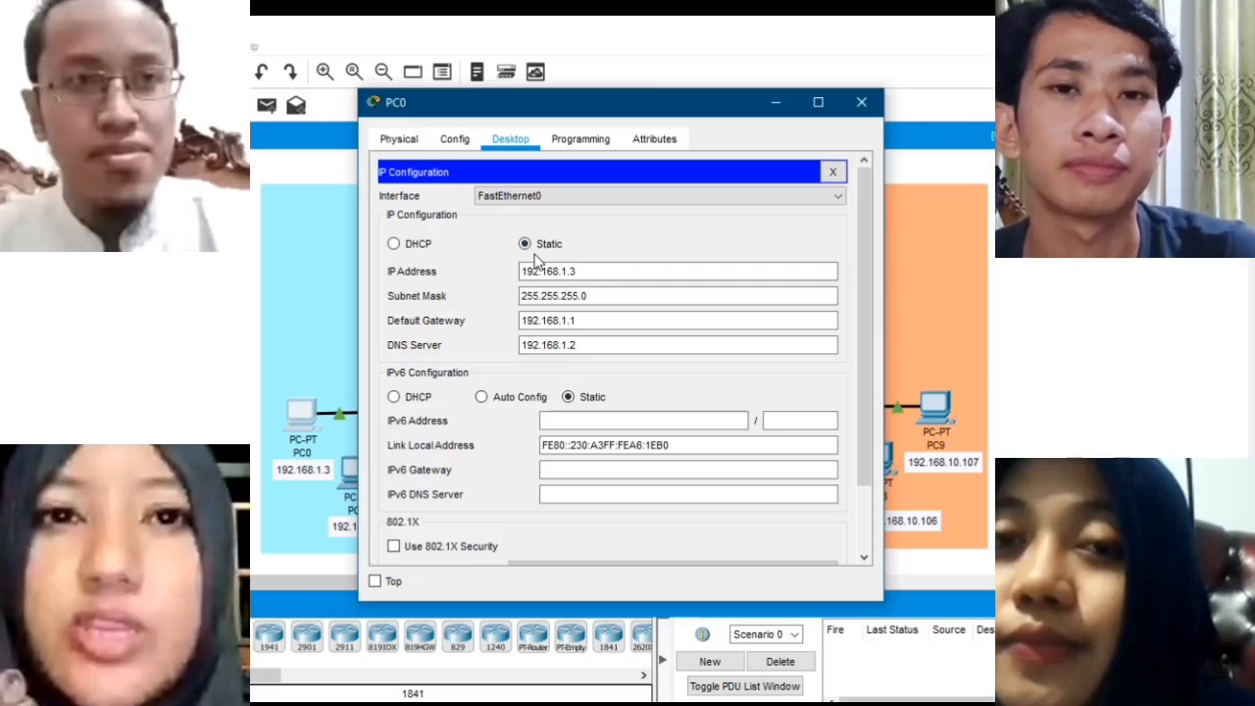
{"action": "left_click", "coordinate": [642, 323]}
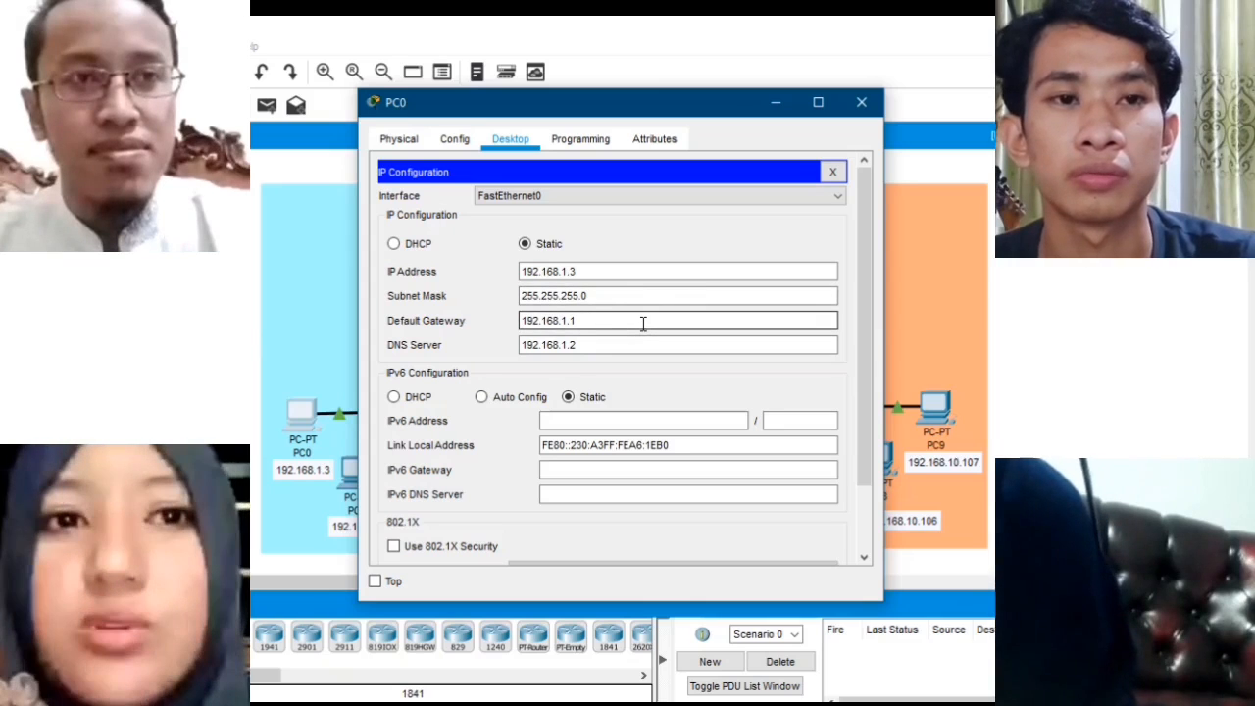
{"action": "left_click", "coordinate": [646, 345]}
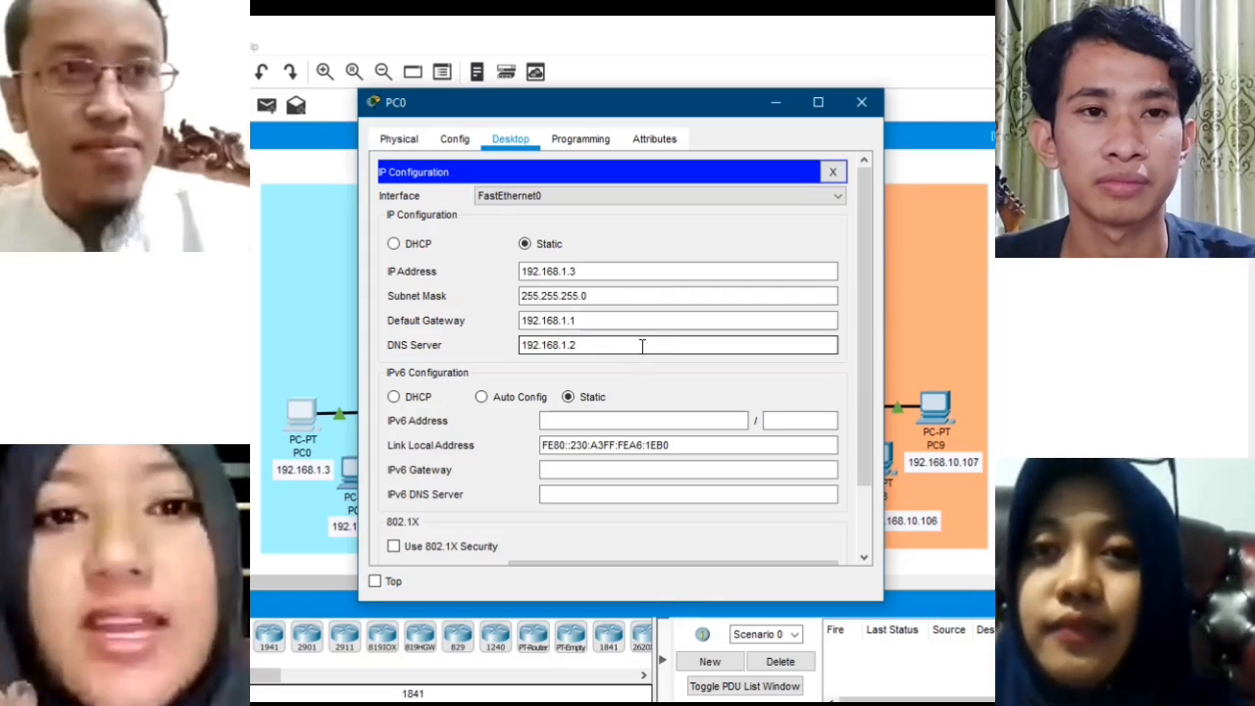
{"action": "left_click", "coordinate": [858, 101]}
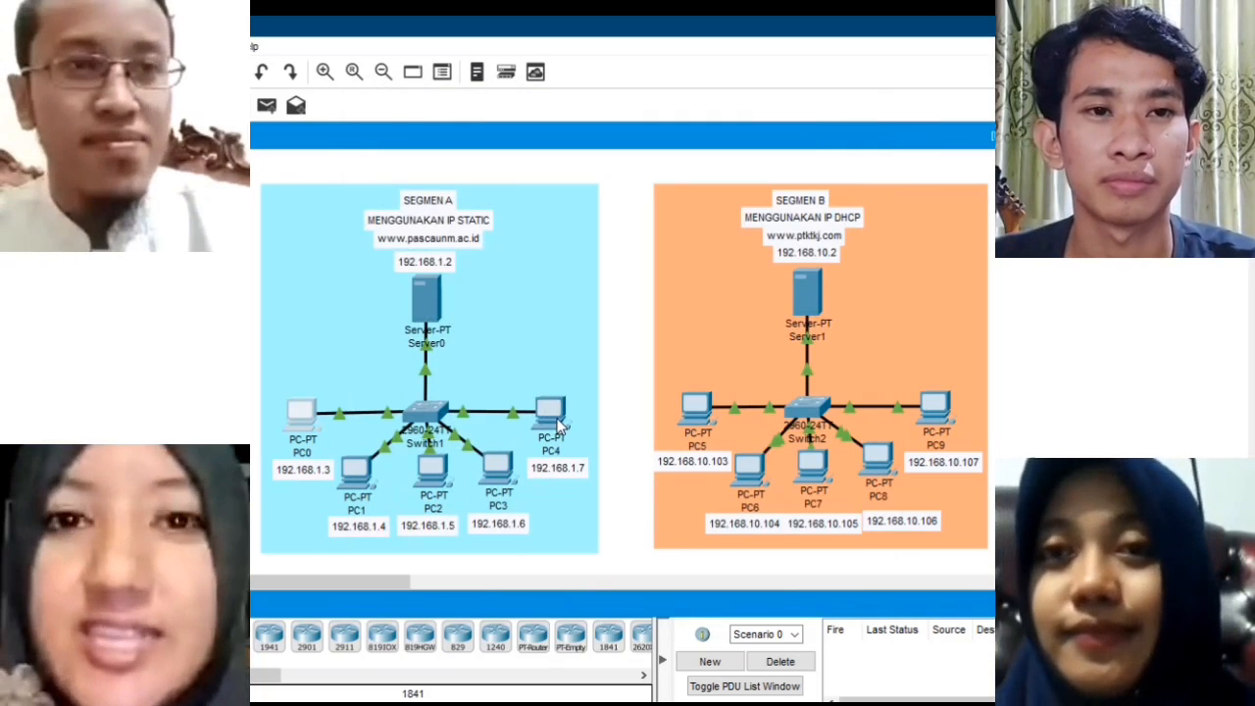
{"action": "mouse_move", "coordinate": [561, 423]}
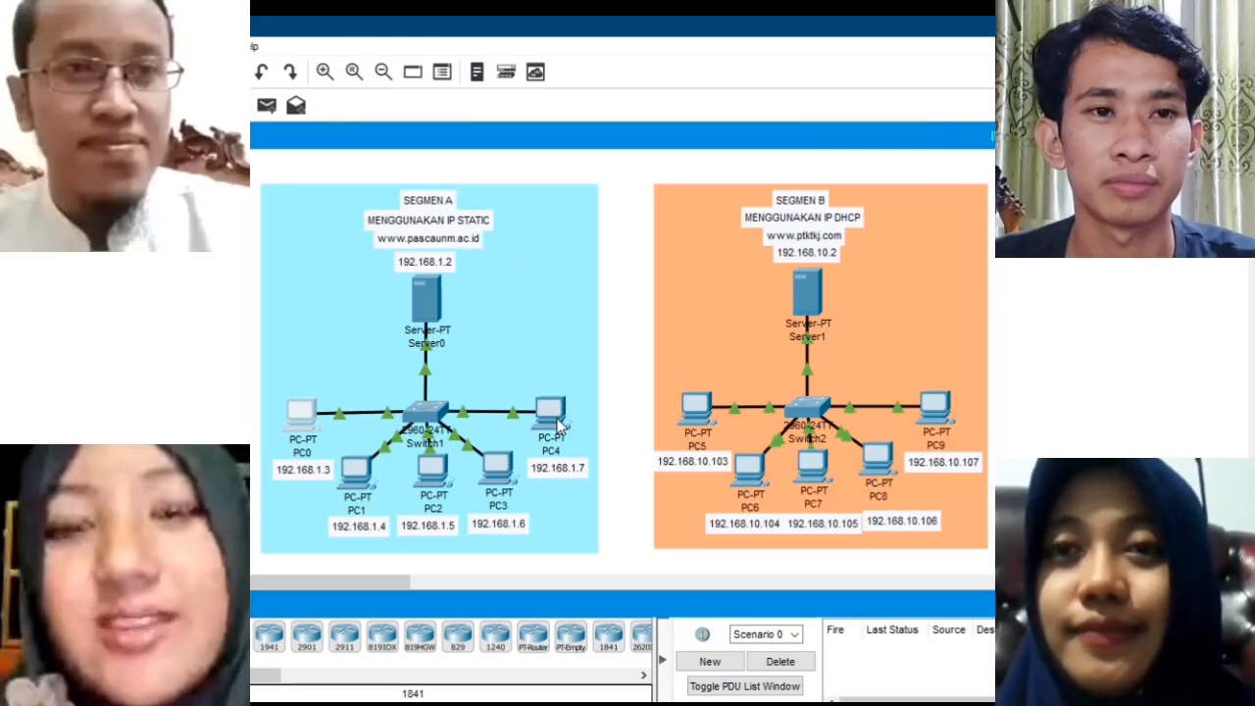
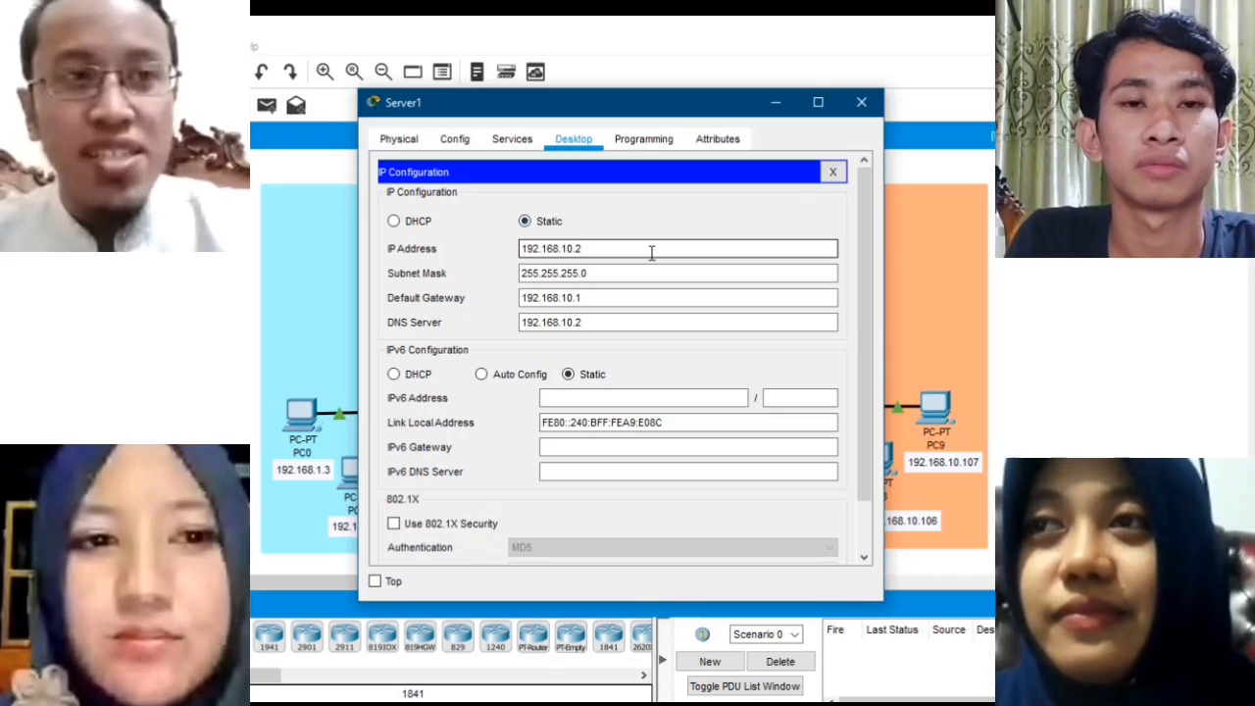
Review the subnet mask, default gateway and DNS server in Server1's static IP configuration
{"action": "left_click", "coordinate": [652, 272]}
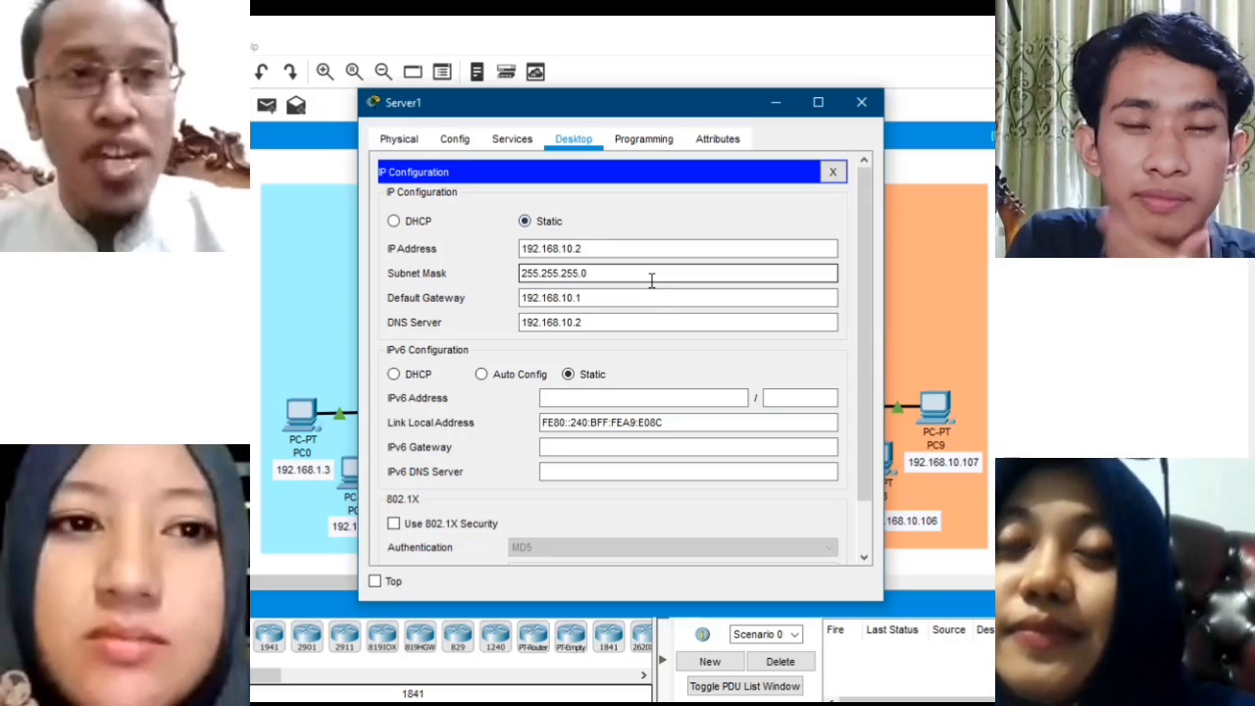
{"action": "left_click", "coordinate": [652, 297]}
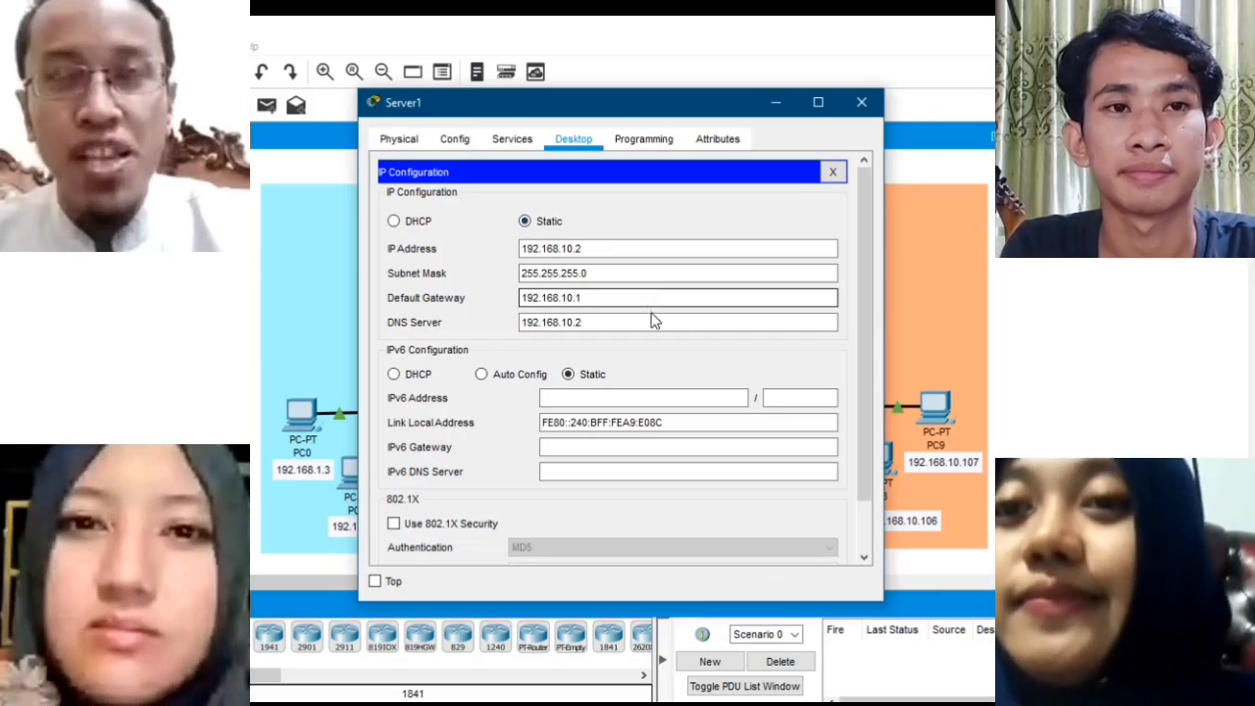
{"action": "left_click", "coordinate": [652, 325]}
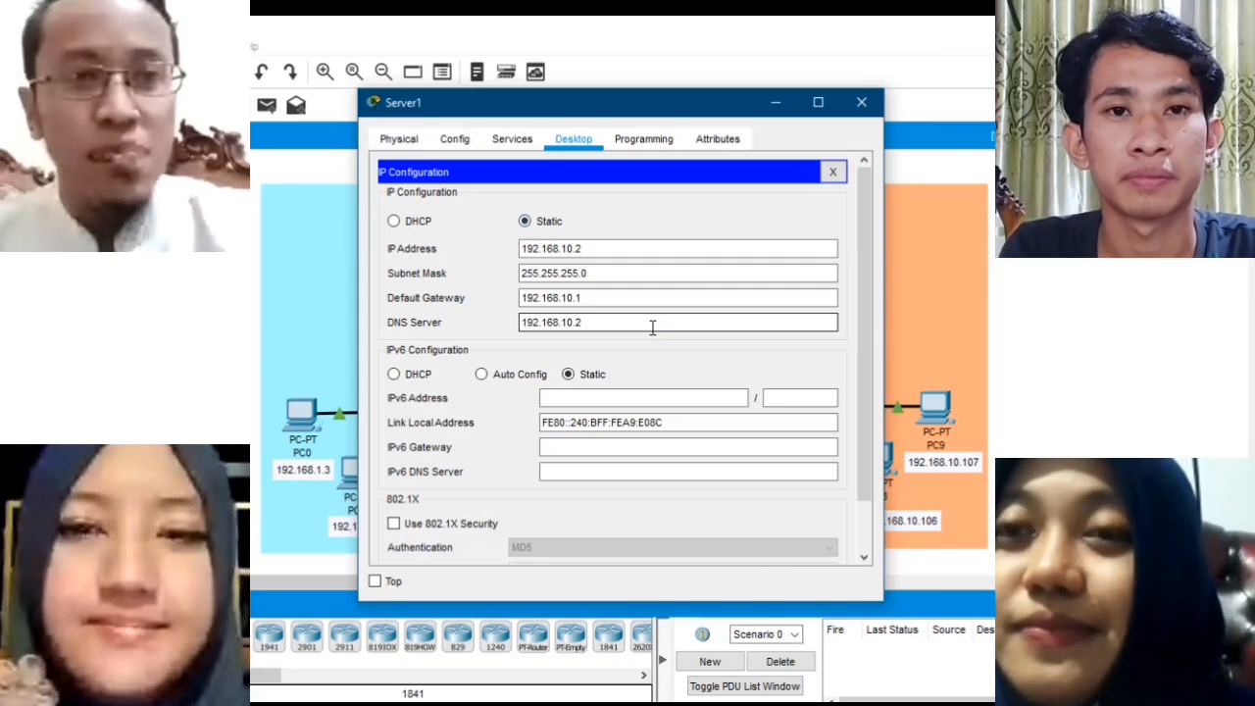
Examine Server1's DHCP service pool, checking its DNS server, start IP address and subnet mask
{"action": "left_click", "coordinate": [512, 141]}
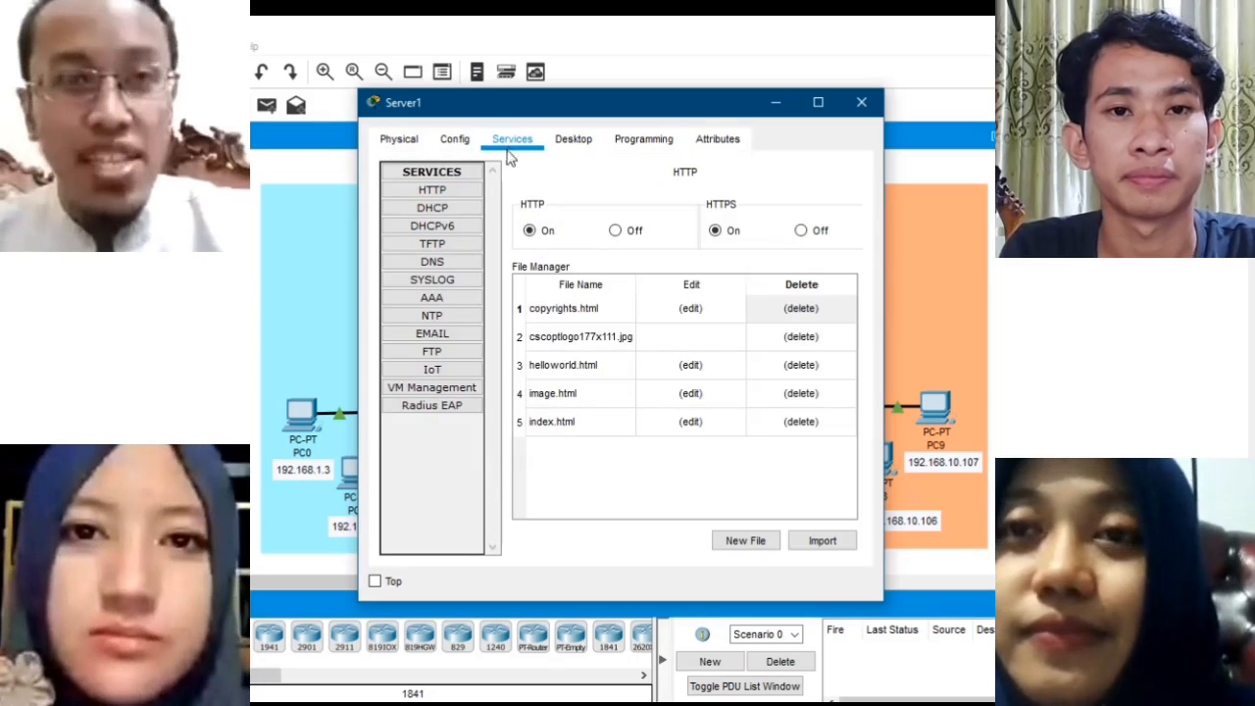
{"action": "left_click", "coordinate": [453, 209]}
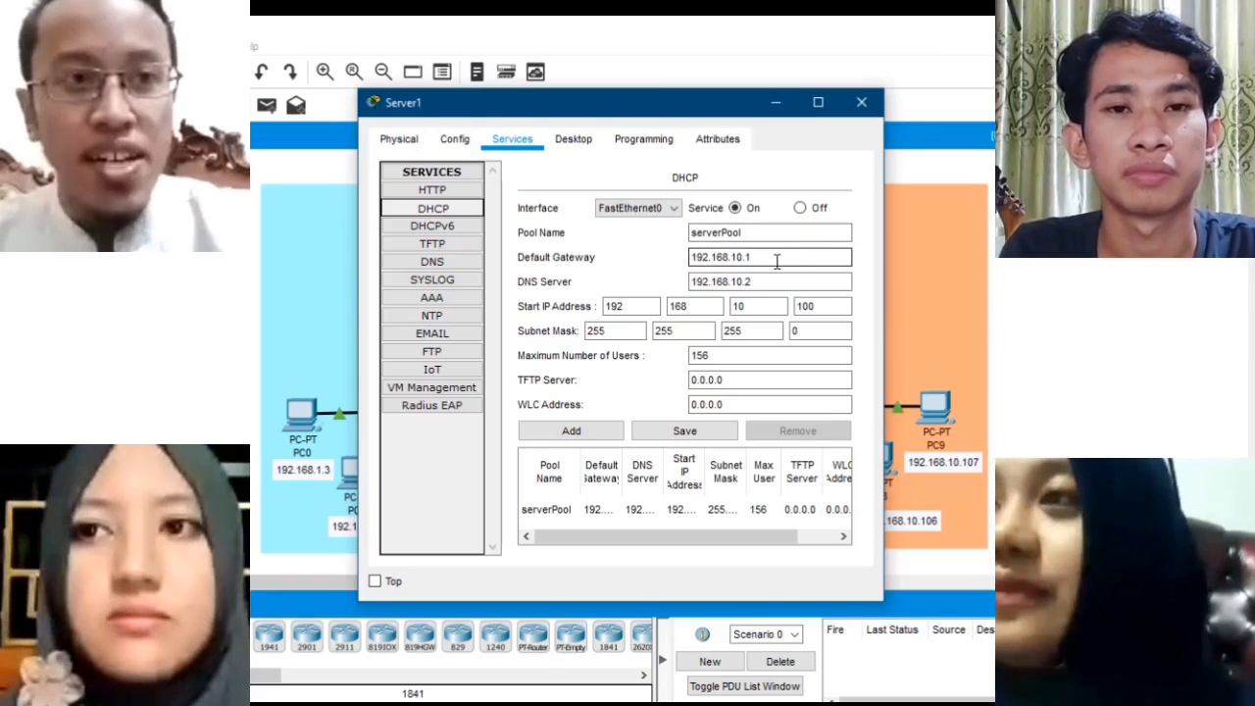
{"action": "left_click", "coordinate": [778, 283]}
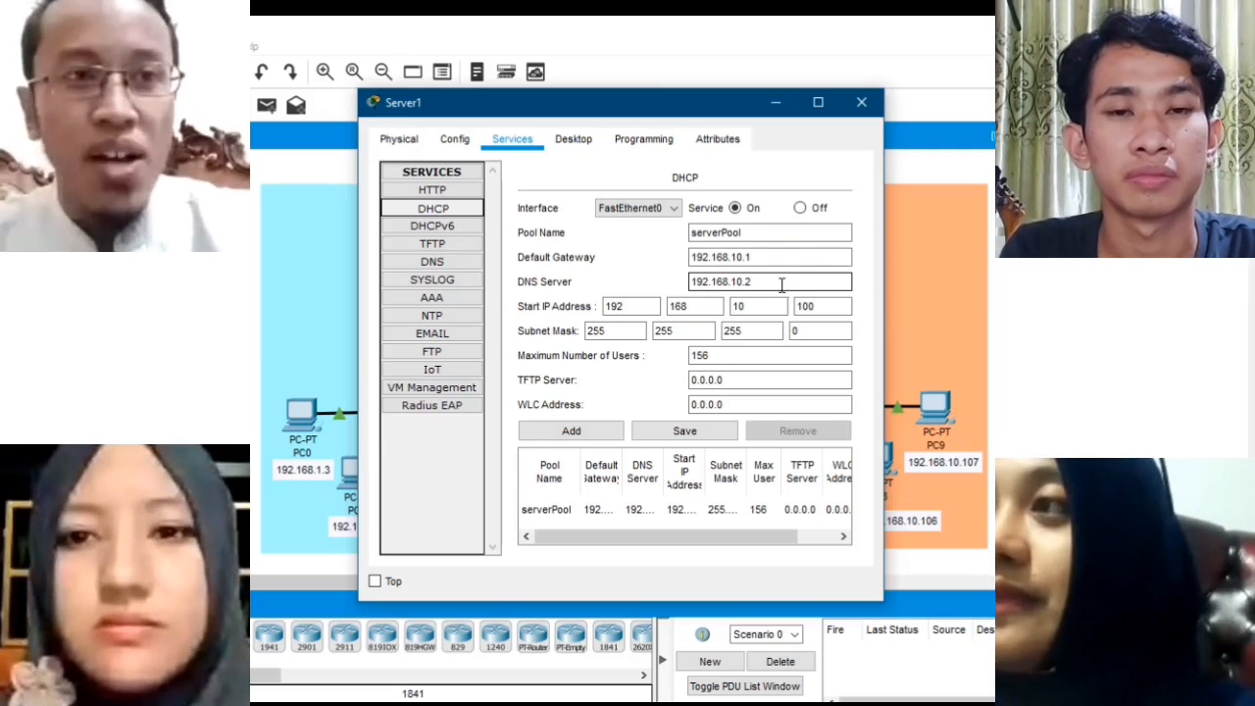
{"action": "left_click", "coordinate": [845, 307]}
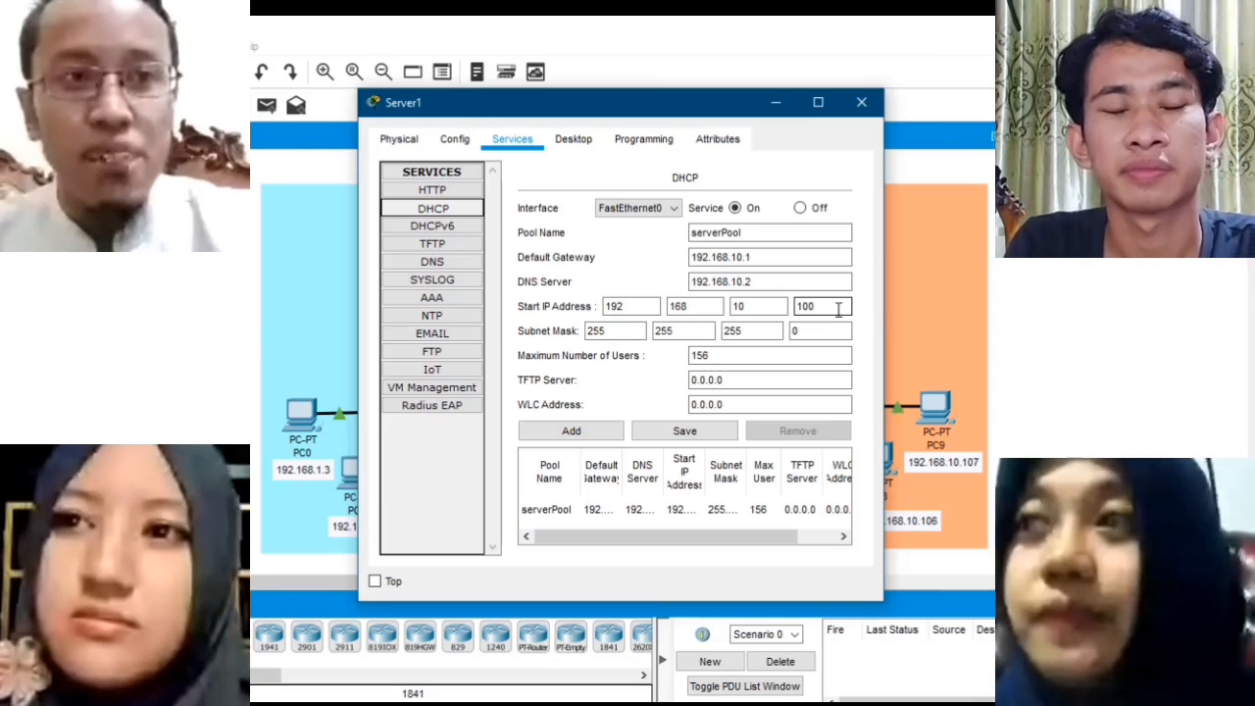
{"action": "left_click", "coordinate": [840, 333]}
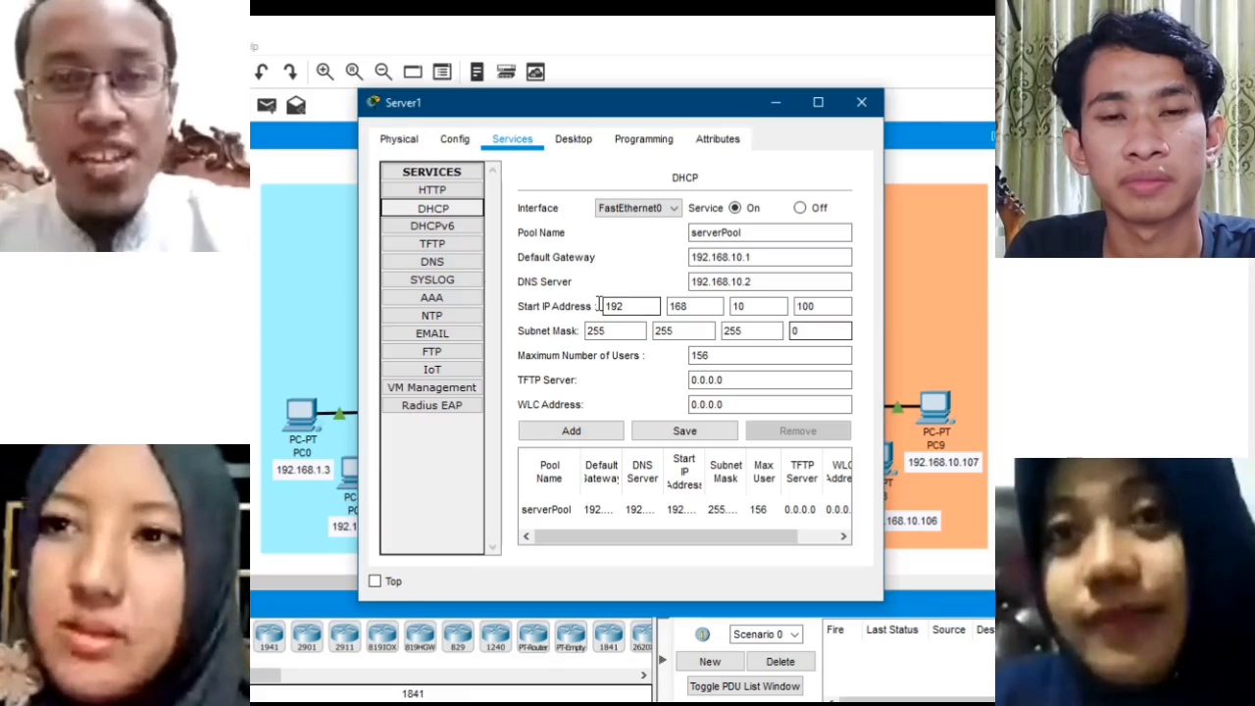
{"action": "left_click", "coordinate": [429, 265]}
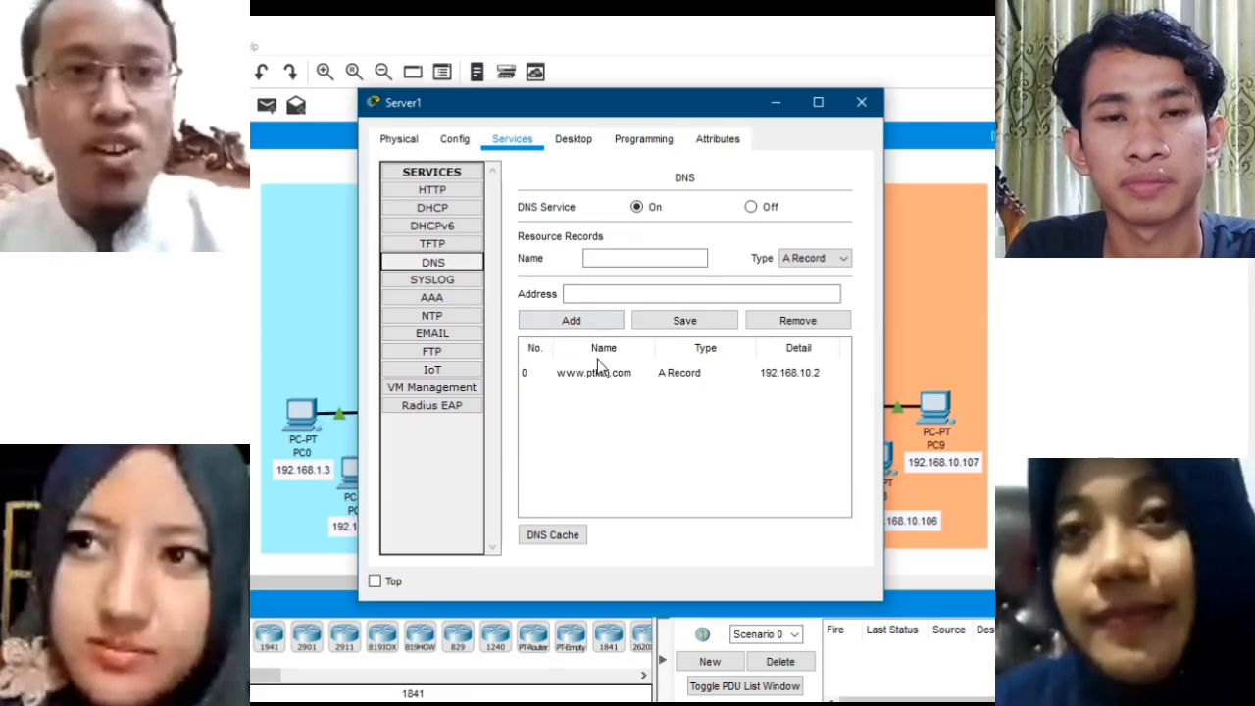
{"action": "left_click", "coordinate": [600, 375]}
{"action": "left_click", "coordinate": [673, 258]}
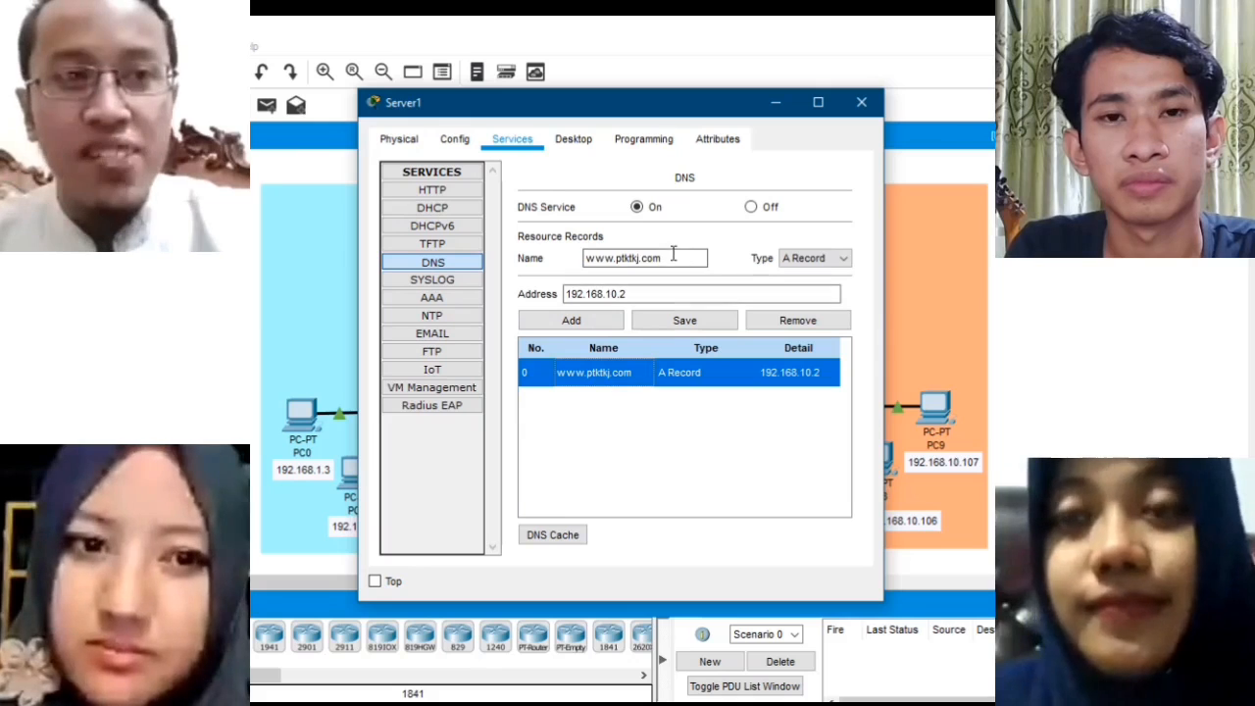
{"action": "left_click", "coordinate": [673, 293]}
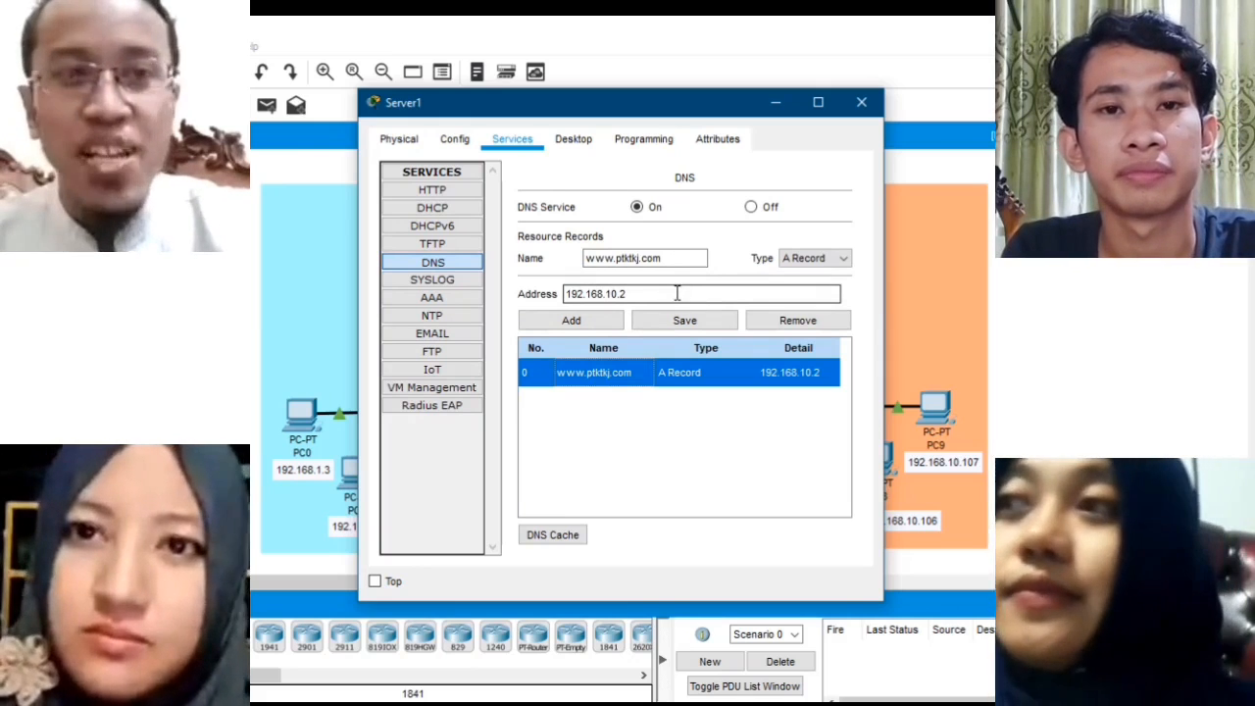
{"action": "left_click", "coordinate": [698, 322]}
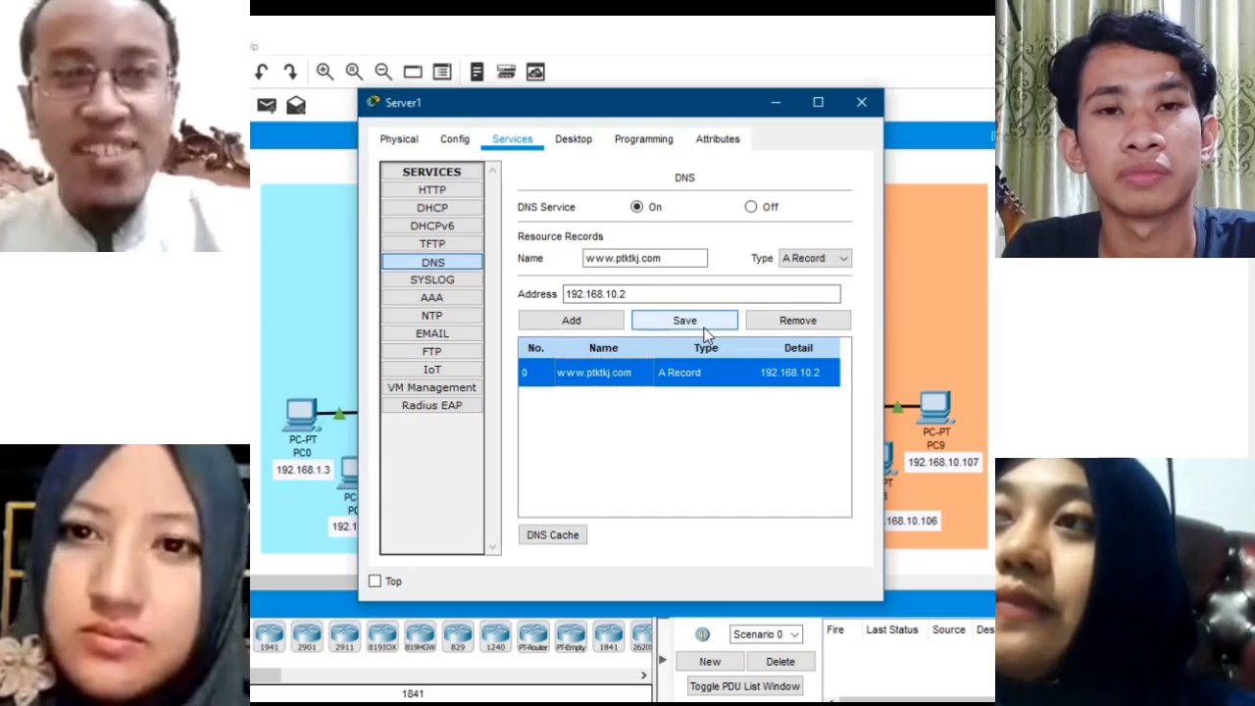
{"action": "left_click", "coordinate": [861, 102]}
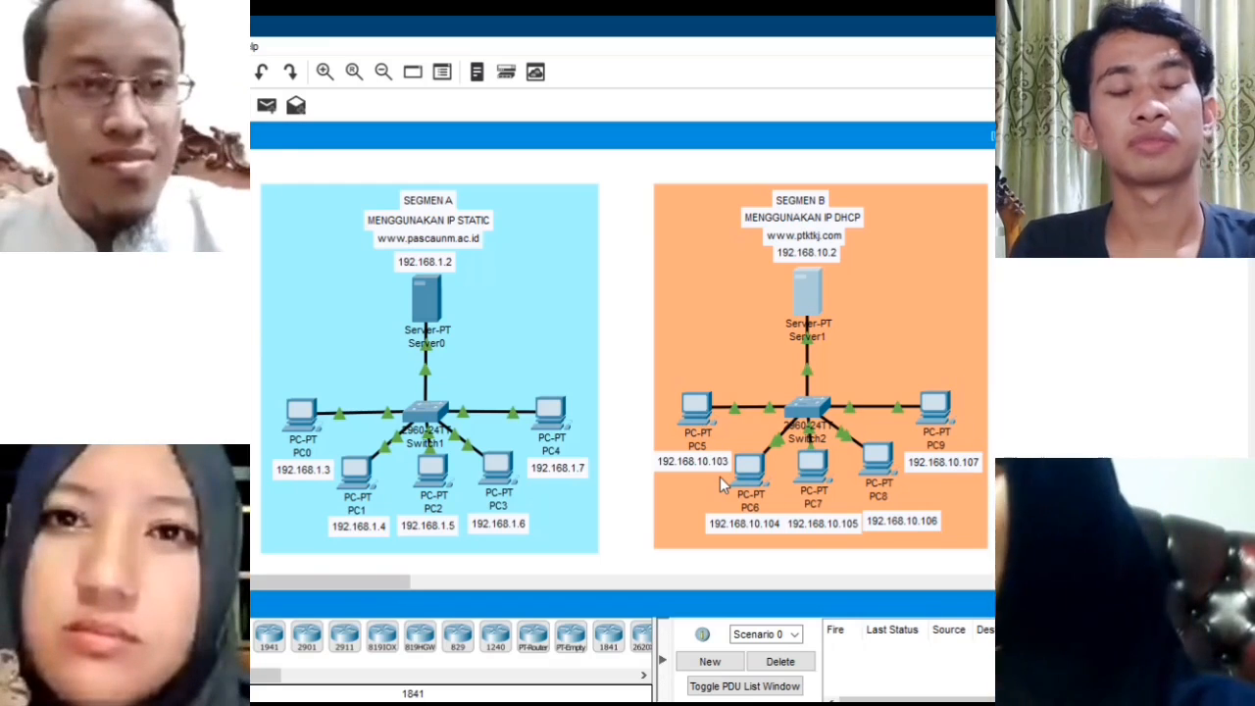
Inspect PC5's IP configuration and the addresses assigned through DHCP, and close its window
{"action": "left_click", "coordinate": [701, 418]}
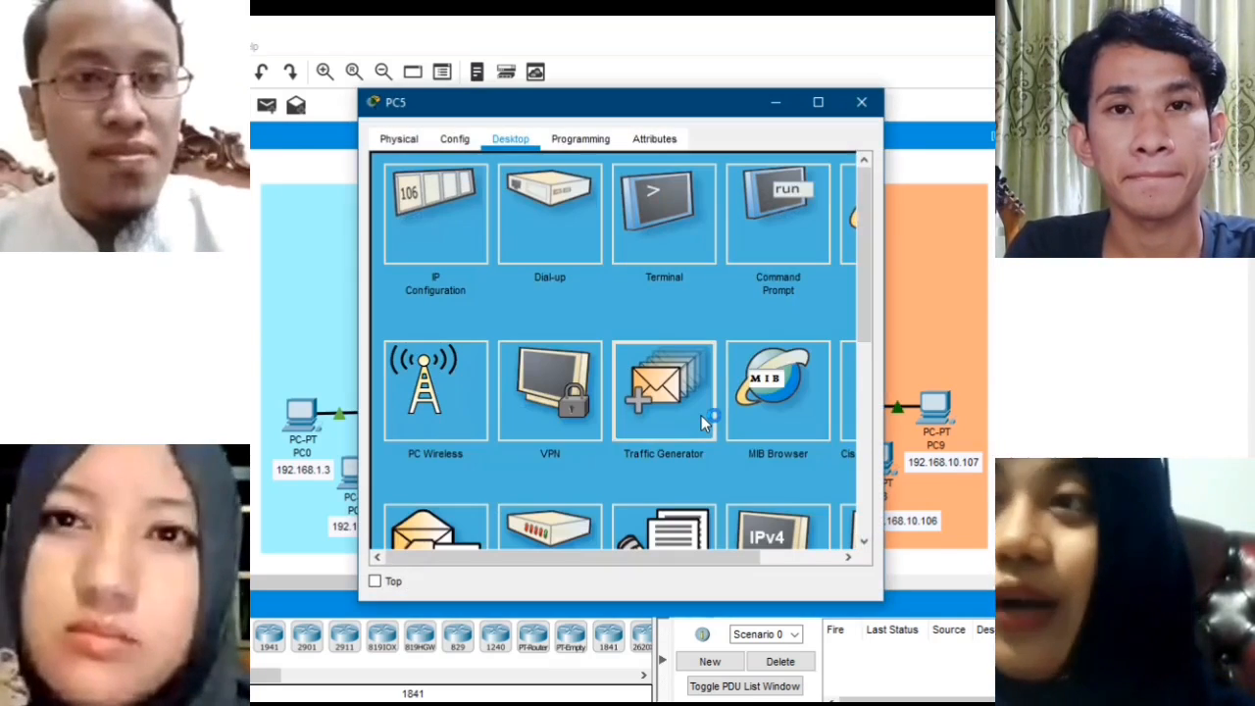
{"action": "left_click", "coordinate": [701, 415]}
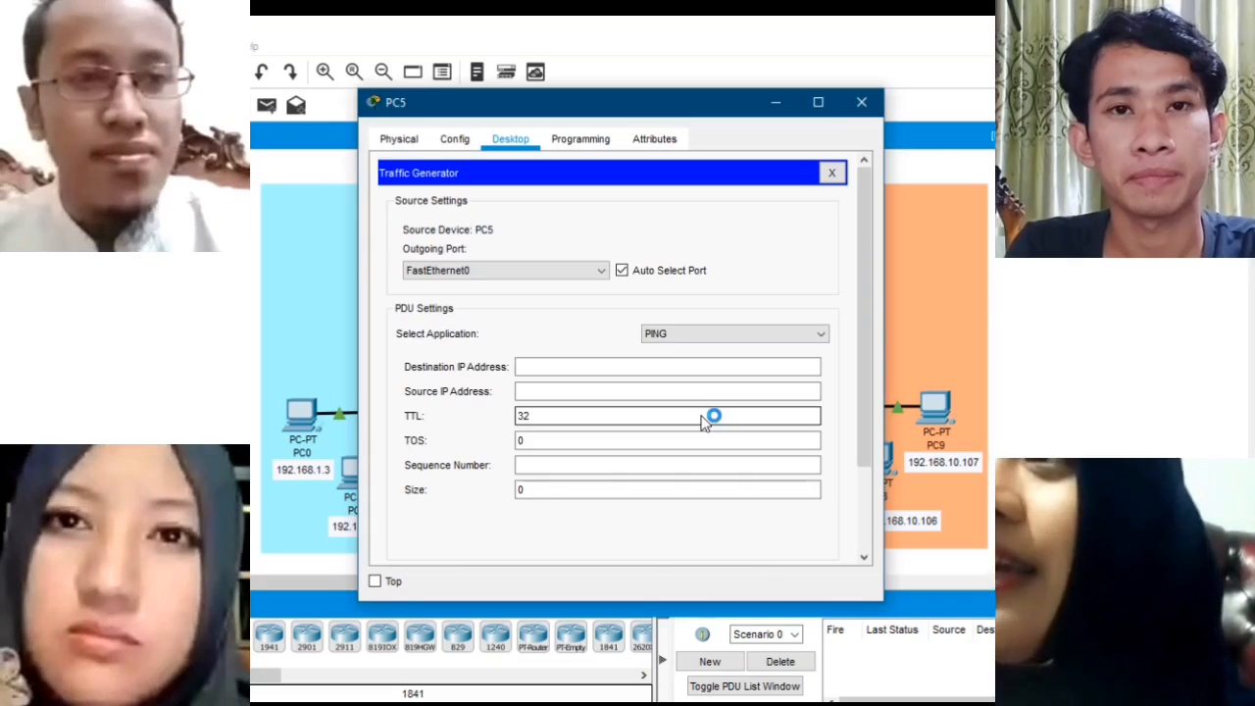
{"action": "left_click", "coordinate": [832, 172]}
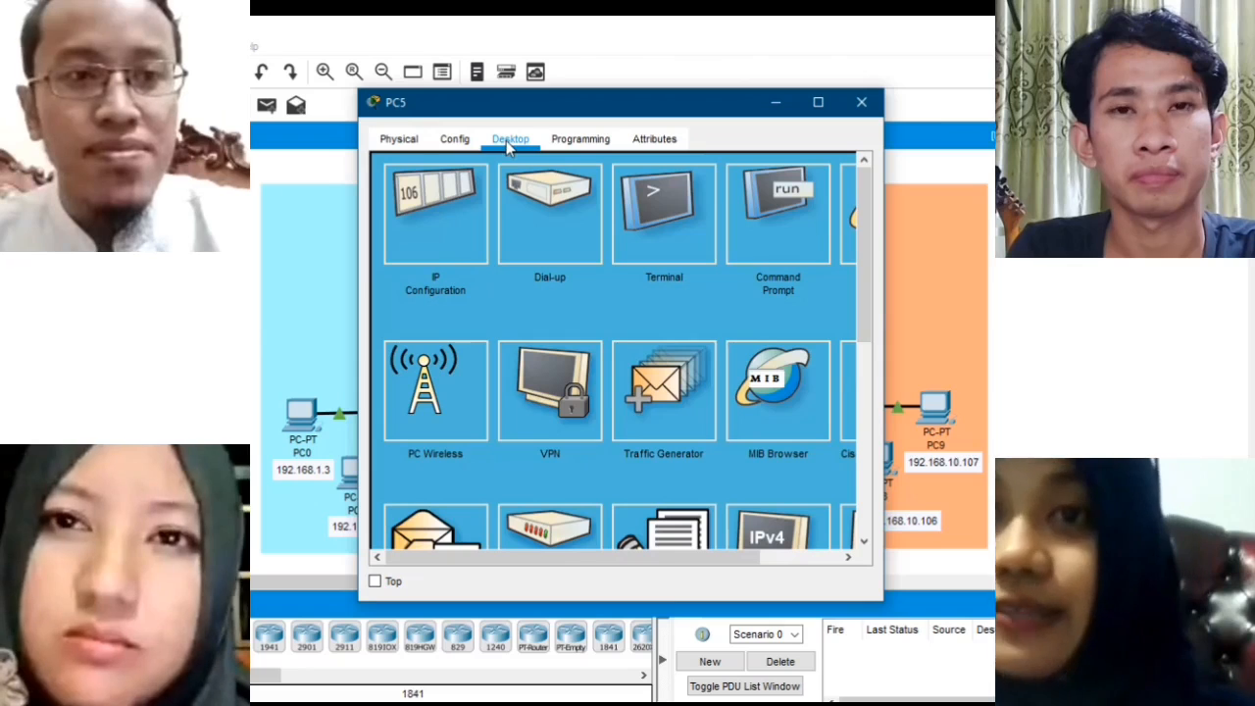
{"action": "left_click", "coordinate": [453, 242]}
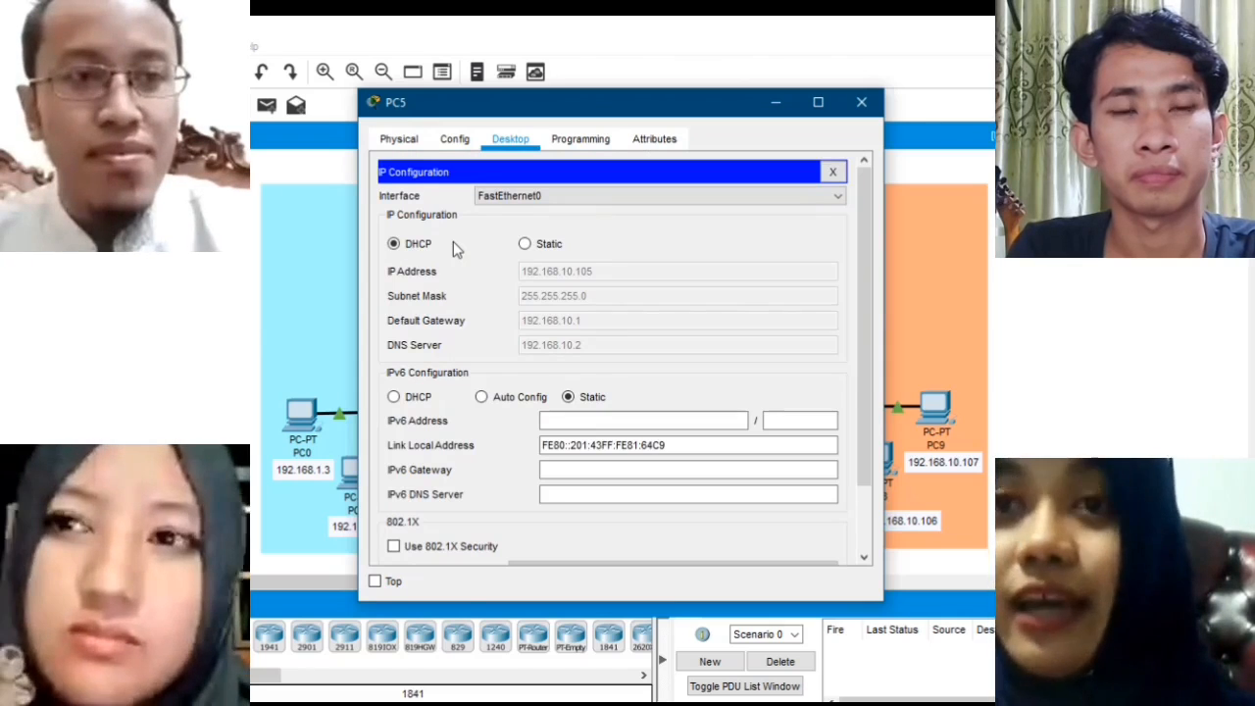
{"action": "left_click", "coordinate": [409, 252]}
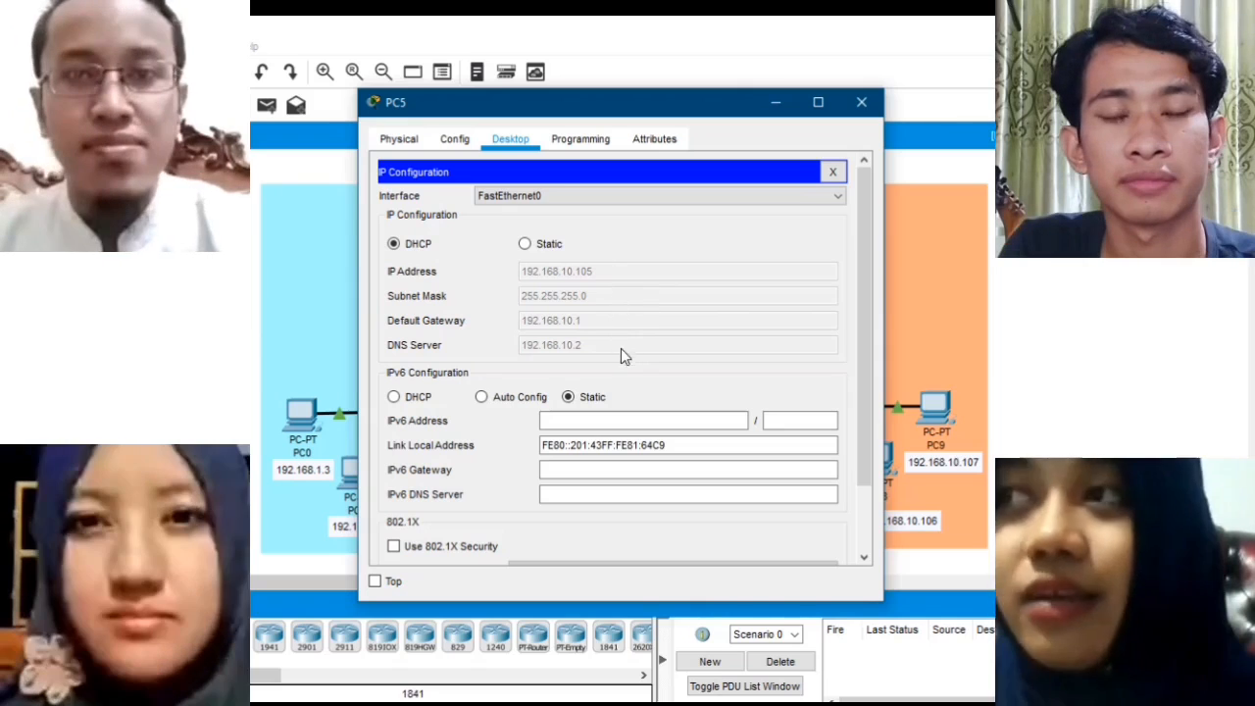
{"action": "left_click", "coordinate": [861, 102]}
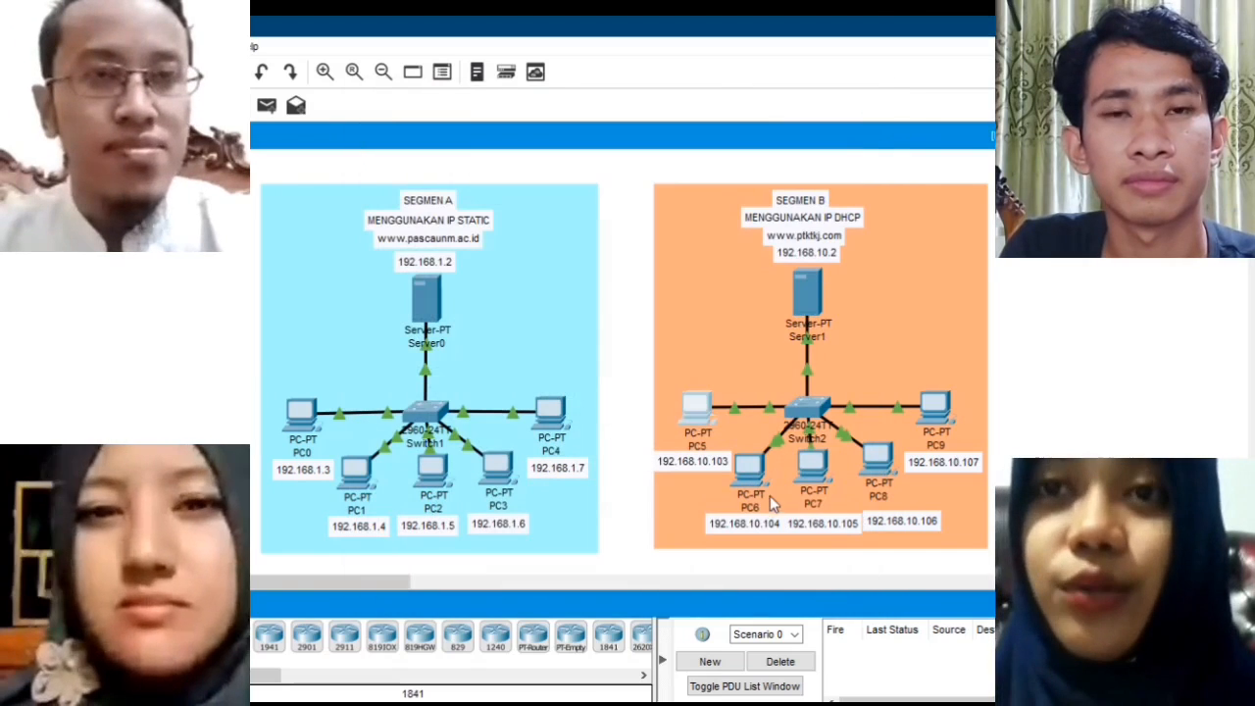